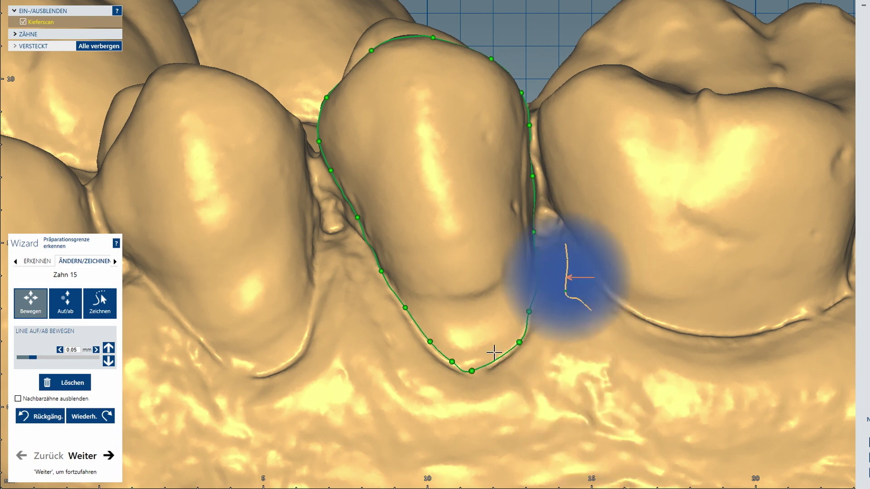
# - Correct the preparation margin of tooth 15 by moving its control points onto the preparation edge, and continue to tooth 14
pyautogui.moveTo(472, 371); pyautogui.dragTo(428, 343)
pyautogui.moveTo(424, 288); pyautogui.dragTo(427, 285, button='right')
pyautogui.moveTo(360, 214); pyautogui.dragTo(352, 216)
pyautogui.moveTo(352, 216); pyautogui.dragTo(373, 164, button='right')
pyautogui.moveTo(429, 123); pyautogui.dragTo(430, 115)
pyautogui.moveTo(430, 115); pyautogui.dragTo(471, 208, button='right')
pyautogui.click(107, 456)
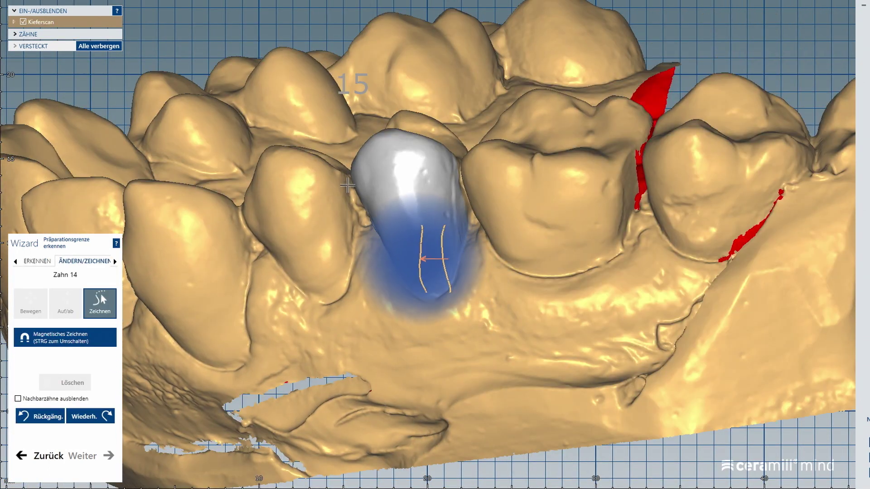
# - Draw the preparation margin of tooth 14 along its edge using magnetic drawing
pyautogui.click(348, 186)
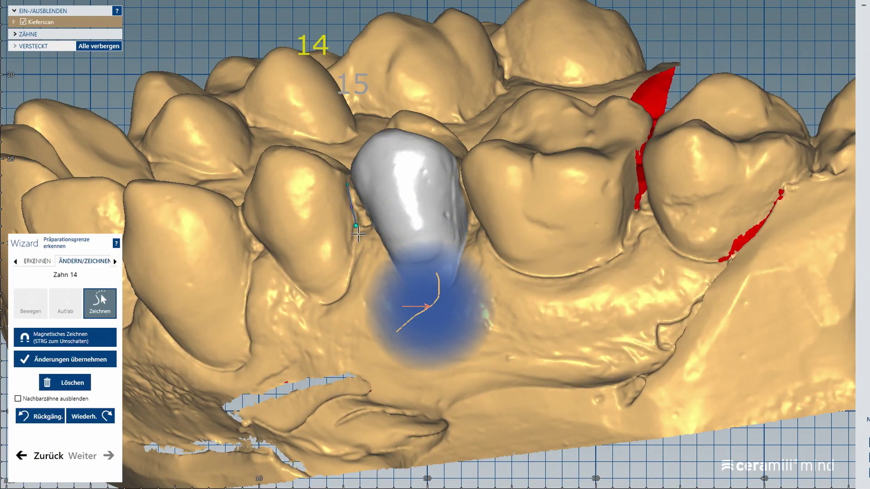
pyautogui.click(354, 259)
pyautogui.click(352, 270)
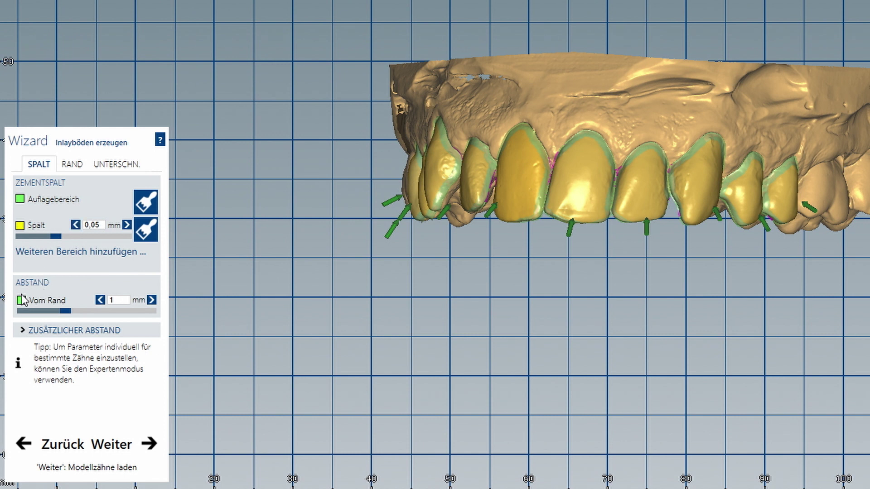
# - Reduce the cement gap's distance from the margin to 0.7 mm for all prepared teeth
pyautogui.click(100, 300)
pyautogui.click(100, 300)
pyautogui.click(100, 300)
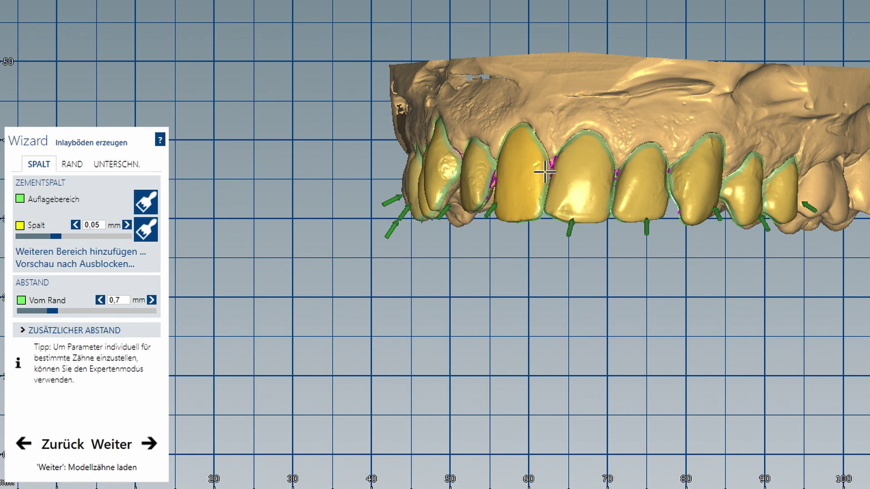
pyautogui.moveTo(587, 200); pyautogui.dragTo(664, 201, button='right')
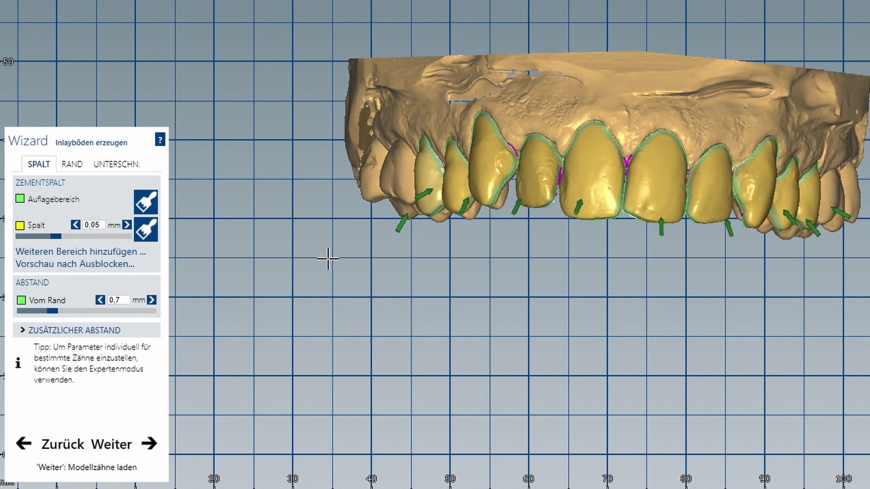
# - Check the crown margin and undercut parameters, and continue to loading the model teeth
pyautogui.click(68, 165)
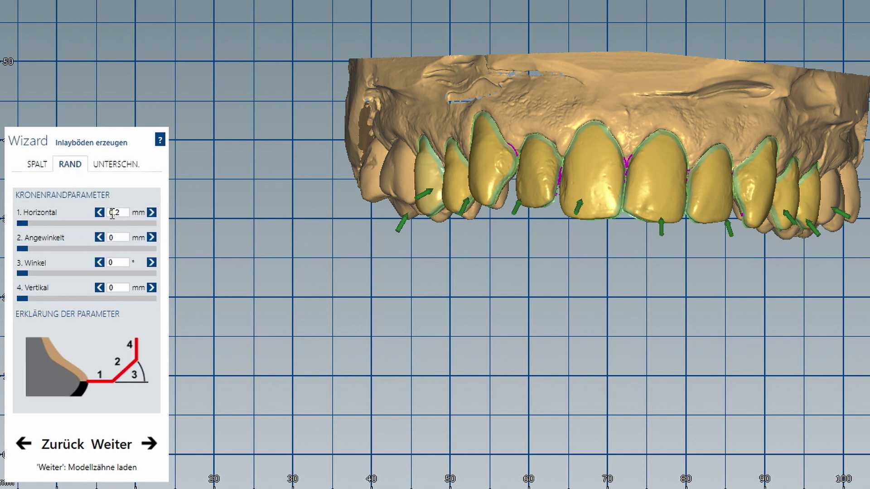
pyautogui.click(114, 164)
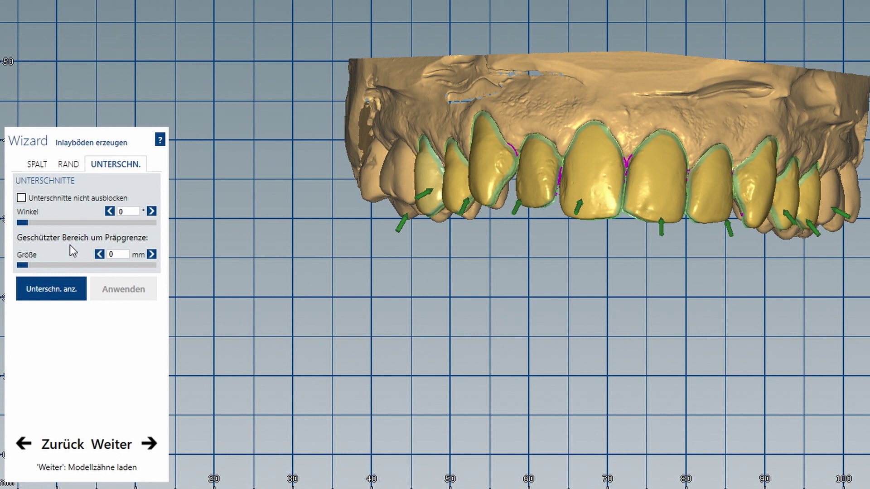
pyautogui.click(38, 165)
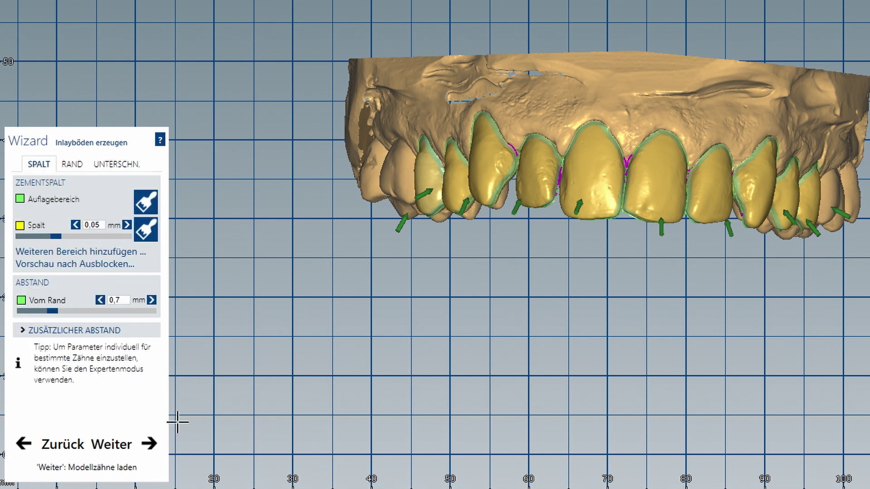
pyautogui.click(153, 449)
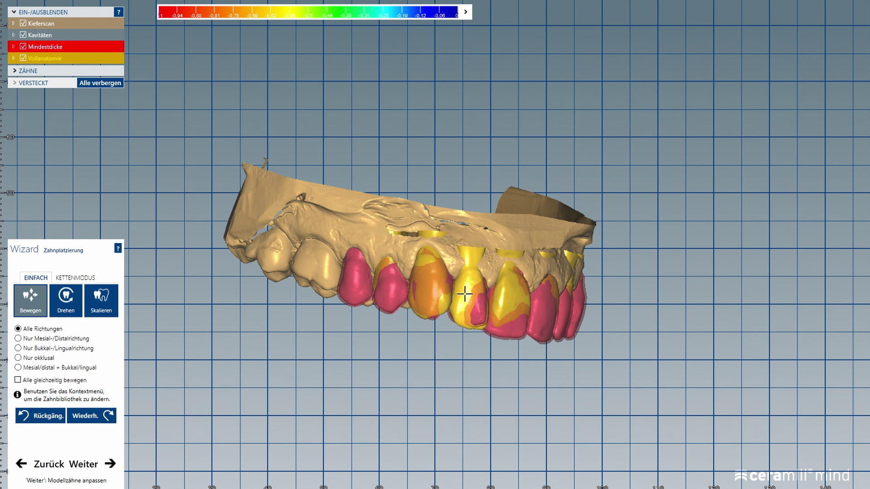
# - Reposition the library teeth for premolars 15 and 14 over their preparations
pyautogui.moveTo(477, 276); pyautogui.dragTo(458, 313, button='right')
pyautogui.moveTo(392, 362); pyautogui.dragTo(351, 294, button='right')
pyautogui.scroll(4, 348, 308)
pyautogui.moveTo(346, 312); pyautogui.dragTo(306, 316)
pyautogui.moveTo(327, 248); pyautogui.dragTo(344, 248)
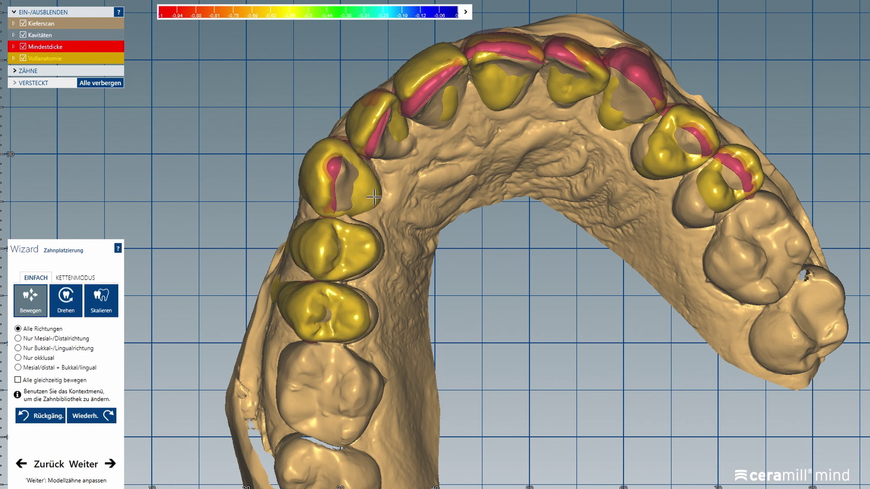
# - Move the library teeth of the incisors and the second-quadrant premolars outward so they cover the minimum thickness
pyautogui.moveTo(376, 201); pyautogui.dragTo(381, 177, button='right')
pyautogui.moveTo(441, 190); pyautogui.dragTo(453, 222, button='right')
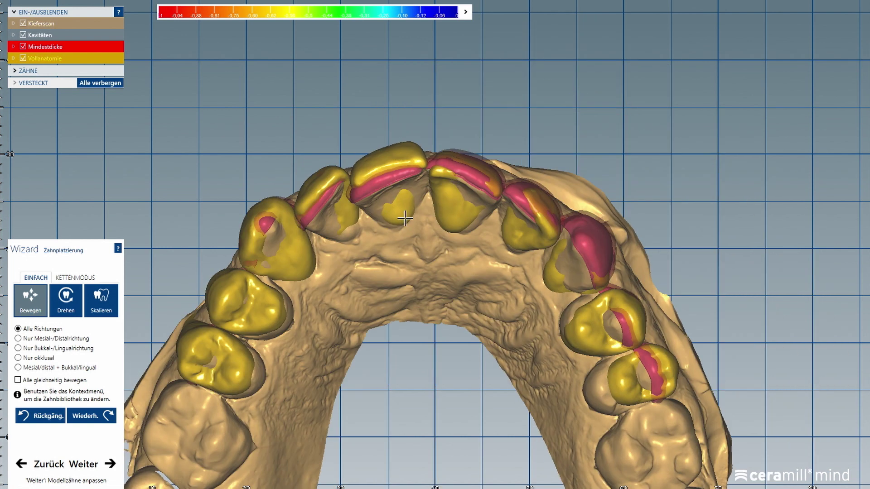
pyautogui.moveTo(400, 222); pyautogui.dragTo(455, 224)
pyautogui.moveTo(514, 242); pyautogui.dragTo(519, 245)
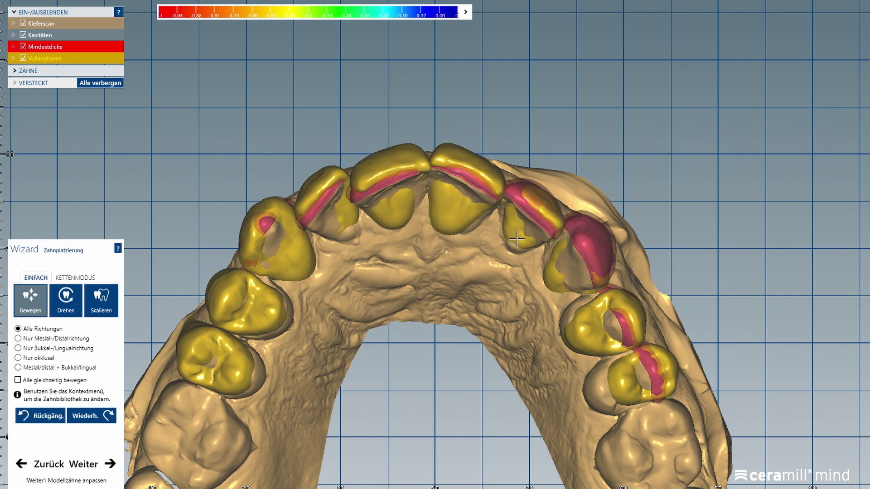
pyautogui.moveTo(584, 333); pyautogui.dragTo(587, 331)
pyautogui.moveTo(586, 330); pyautogui.dragTo(529, 300, button='right')
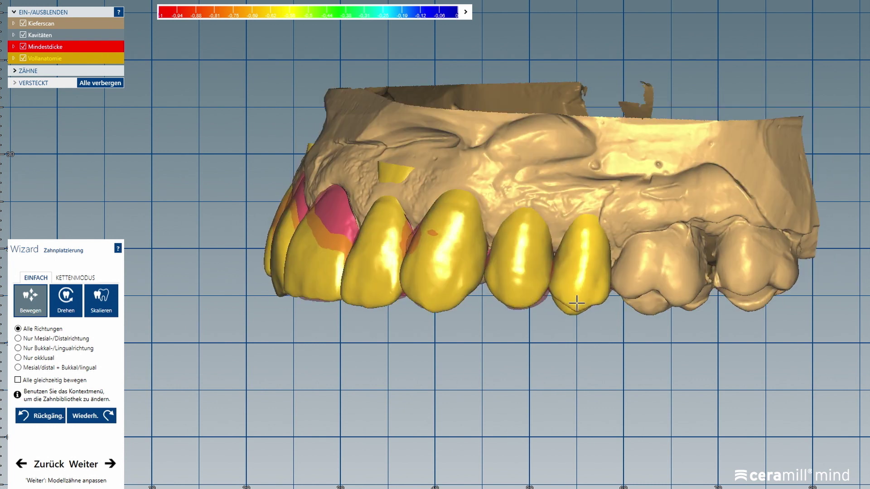
# - Fine-tune the positions of the library teeth around the whole arch, checking them from occlusal and buccal views
pyautogui.moveTo(442, 314); pyautogui.dragTo(420, 236, button='right')
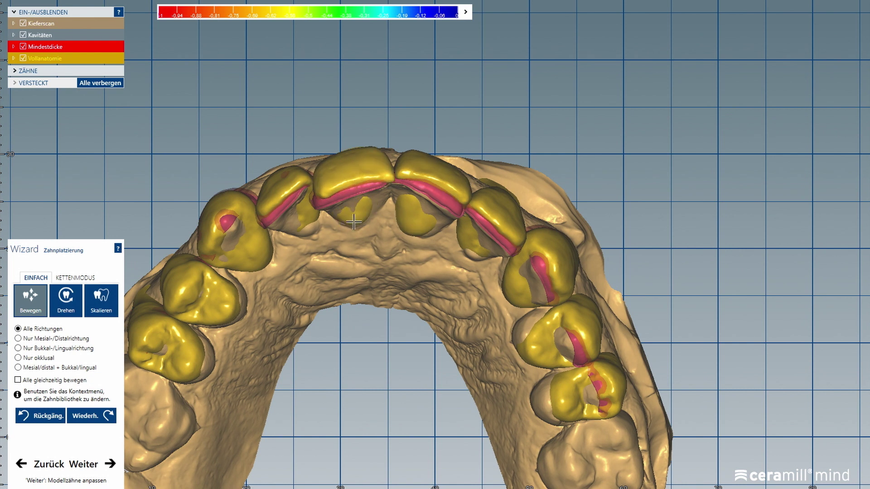
pyautogui.moveTo(308, 223); pyautogui.dragTo(331, 297, button='right')
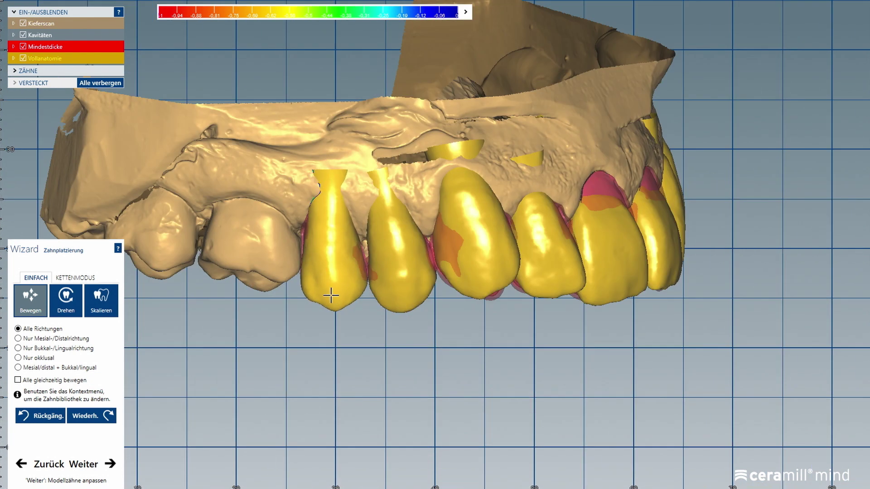
pyautogui.moveTo(389, 219); pyautogui.dragTo(376, 231, button='right')
pyautogui.moveTo(408, 203); pyautogui.dragTo(470, 240, button='right')
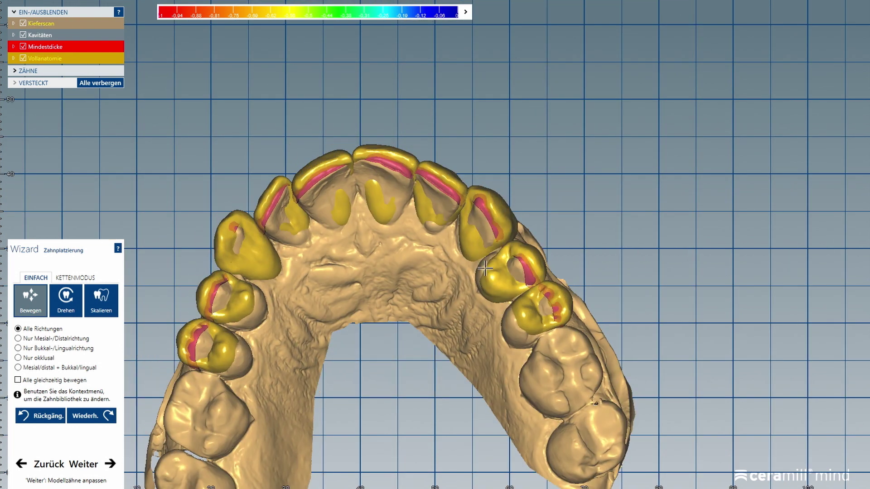
pyautogui.moveTo(521, 323); pyautogui.dragTo(470, 264, button='right')
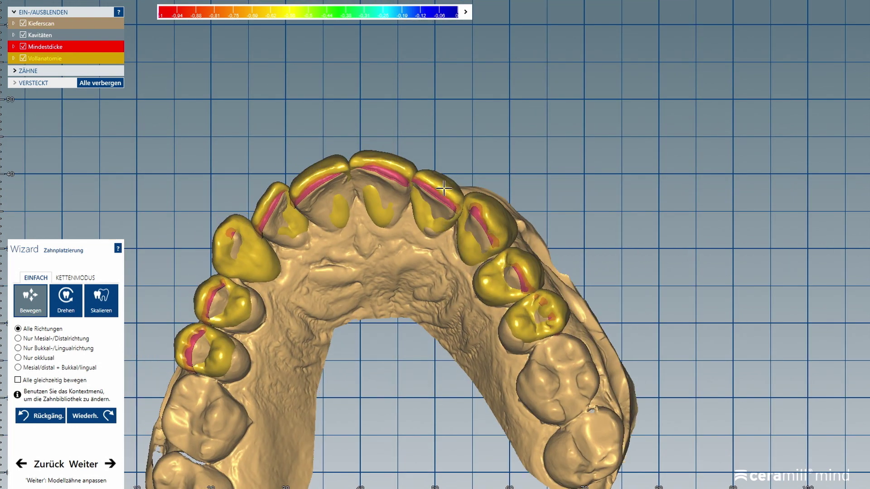
pyautogui.moveTo(444, 188); pyautogui.dragTo(385, 218, button='right')
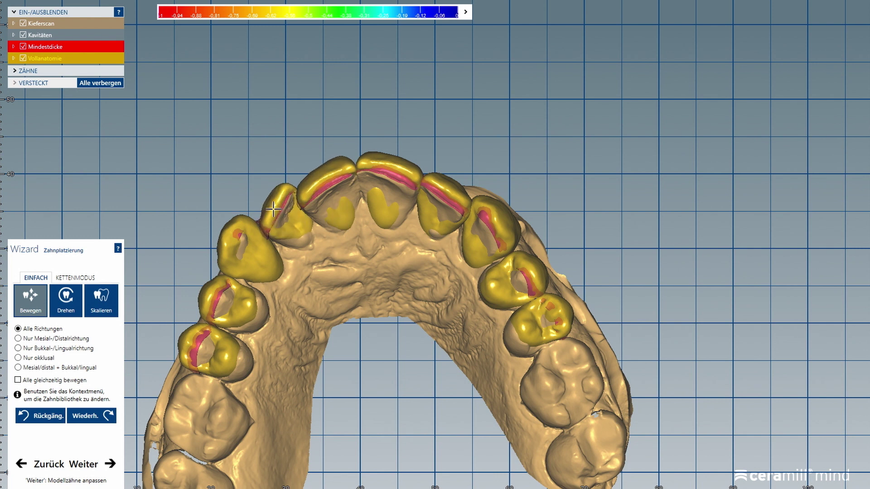
pyautogui.moveTo(278, 213); pyautogui.dragTo(392, 351, button='right')
pyautogui.moveTo(343, 337); pyautogui.dragTo(373, 275, button='right')
# - Check the finished tooth arrangement from several sides and have the crowns generated
pyautogui.scroll(-2, 324, 320)
pyautogui.moveTo(324, 320); pyautogui.dragTo(337, 389, button='right')
pyautogui.scroll(-2, 406, 349)
pyautogui.scroll(2, 390, 367)
pyautogui.scroll(2, 336, 351)
pyautogui.scroll(-3, 363, 258)
pyautogui.moveTo(337, 389); pyautogui.dragTo(392, 249, button='middle')
pyautogui.moveTo(392, 249); pyautogui.dragTo(384, 274, button='right')
pyautogui.scroll(1, 384, 275)
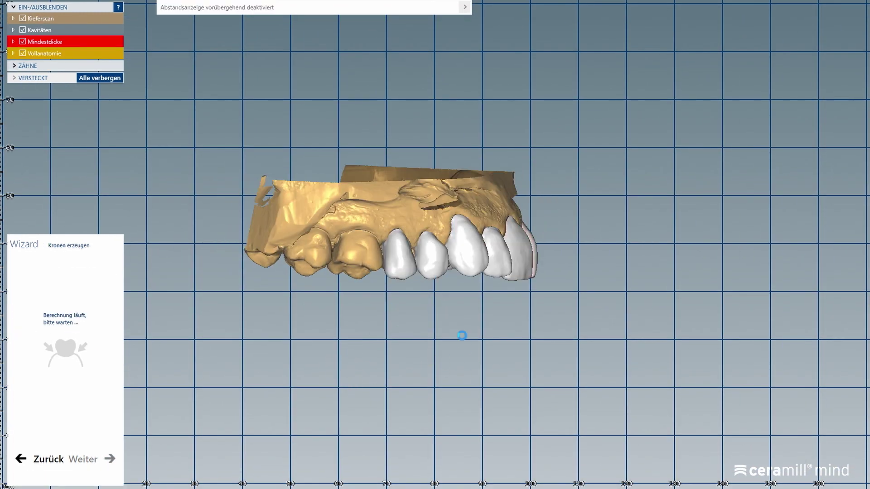
# - Smooth the labial surfaces of the first-quadrant restorations with the free-forming brush
pyautogui.moveTo(455, 343); pyautogui.dragTo(417, 383, button='right')
pyautogui.click(29, 265)
pyautogui.scroll(5, 403, 263)
pyautogui.moveTo(390, 208); pyautogui.dragTo(423, 340, button='right')
pyautogui.click(93, 296)
pyautogui.moveTo(462, 317); pyautogui.dragTo(392, 333, button='right')
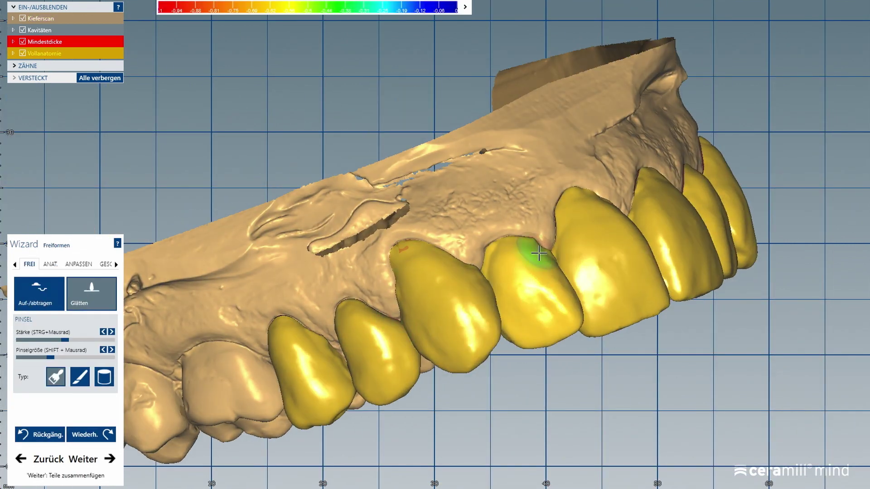
# - Rework the labial surfaces of the front restorations by adding and removing material with the brush
pyautogui.moveTo(535, 385); pyautogui.dragTo(491, 254, button='right')
pyautogui.moveTo(492, 410); pyautogui.dragTo(482, 299, button='right')
pyautogui.moveTo(476, 308); pyautogui.dragTo(386, 368, button='right')
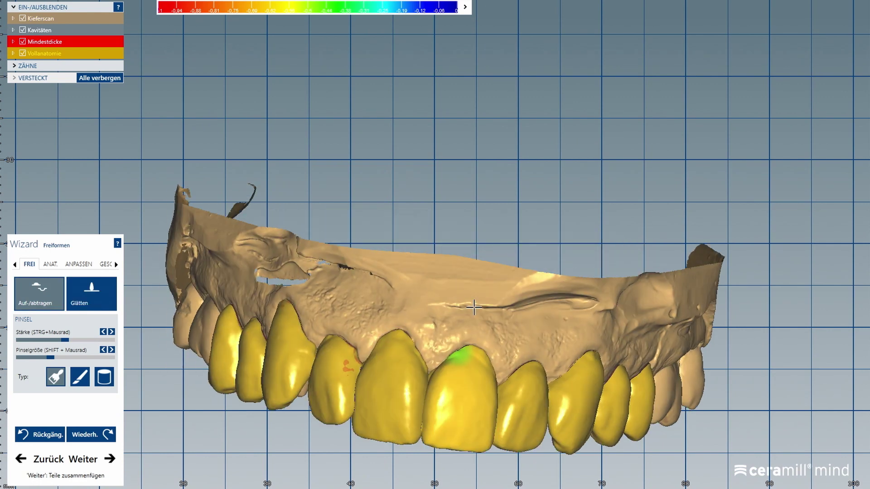
pyautogui.moveTo(480, 364); pyautogui.dragTo(402, 358, button='right')
pyautogui.moveTo(410, 327); pyautogui.dragTo(491, 301, button='right')
# - Smooth the second-quadrant canine and neighbouring labial surfaces, and touch up the remaining front restorations
pyautogui.click(92, 296)
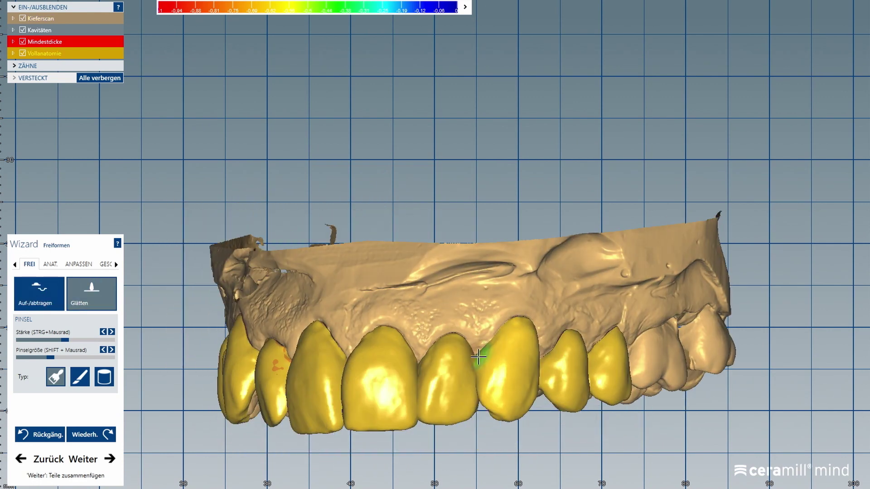
pyautogui.moveTo(482, 357); pyautogui.dragTo(486, 366)
pyautogui.moveTo(426, 380); pyautogui.dragTo(496, 365, button='right')
pyautogui.moveTo(424, 355); pyautogui.dragTo(604, 358, button='right')
pyautogui.scroll(3, 603, 358)
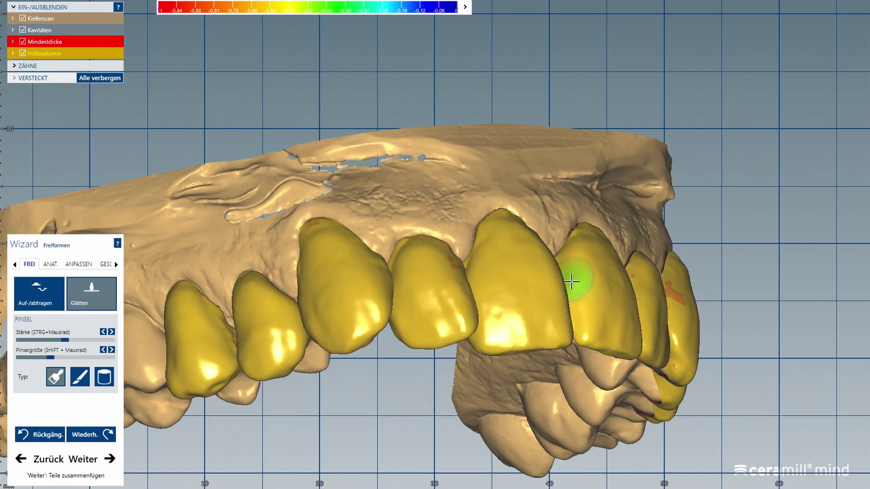
pyautogui.scroll(-3, 461, 412)
pyautogui.moveTo(384, 280); pyautogui.dragTo(481, 309, button='right')
pyautogui.click(50, 295)
pyautogui.scroll(3, 464, 385)
pyautogui.scroll(-3, 330, 301)
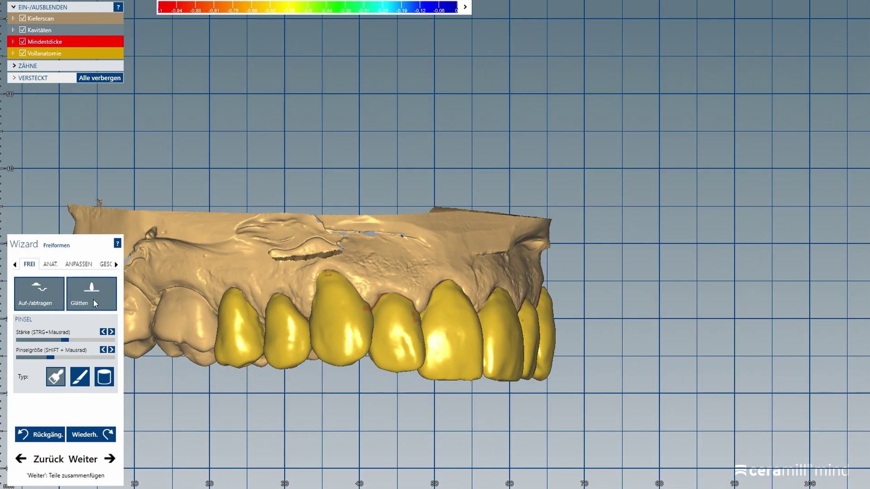
# - Adapt the free-formed restorations and turn the arch to its palatal side
pyautogui.click(78, 264)
pyautogui.click(79, 305)
pyautogui.moveTo(297, 316); pyautogui.dragTo(299, 150, button='right')
# - Smooth the incisal and palatal edges of the veneers with a smaller cylinder-type brush
pyautogui.click(29, 264)
pyautogui.click(91, 295)
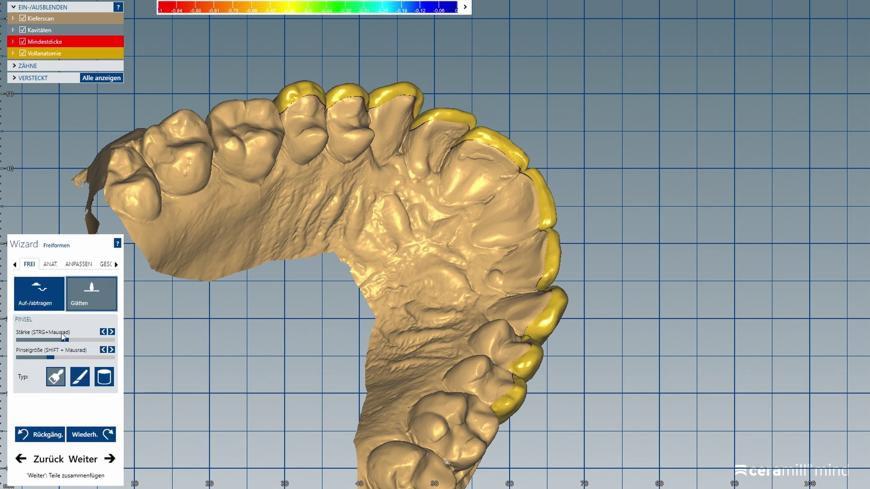
pyautogui.scroll(3, 285, 192)
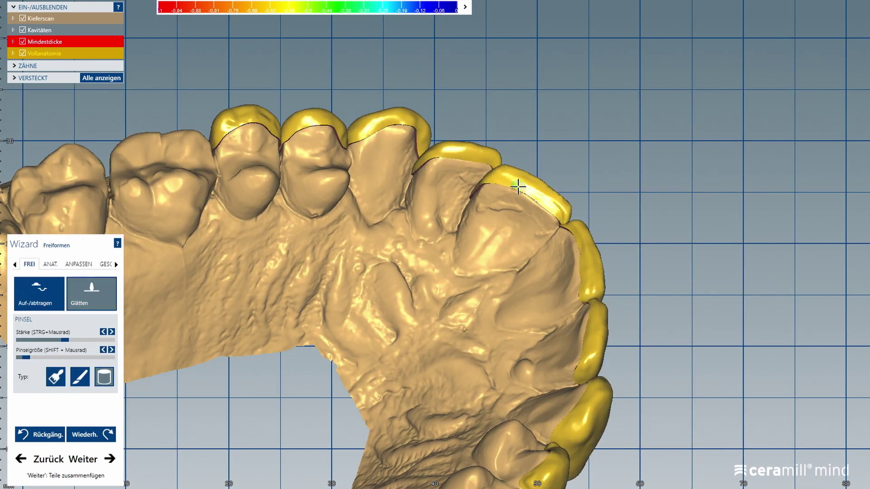
pyautogui.scroll(-3, 575, 229)
pyautogui.moveTo(576, 228); pyautogui.dragTo(514, 227, button='right')
# - Place a cross-section through the veneer of tooth 21 and measure its thickness
pyautogui.press('s')
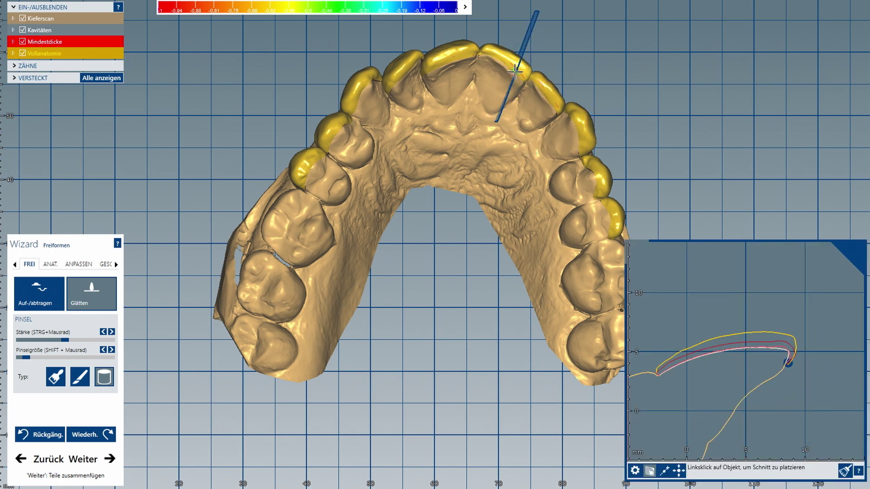
pyautogui.click(501, 61)
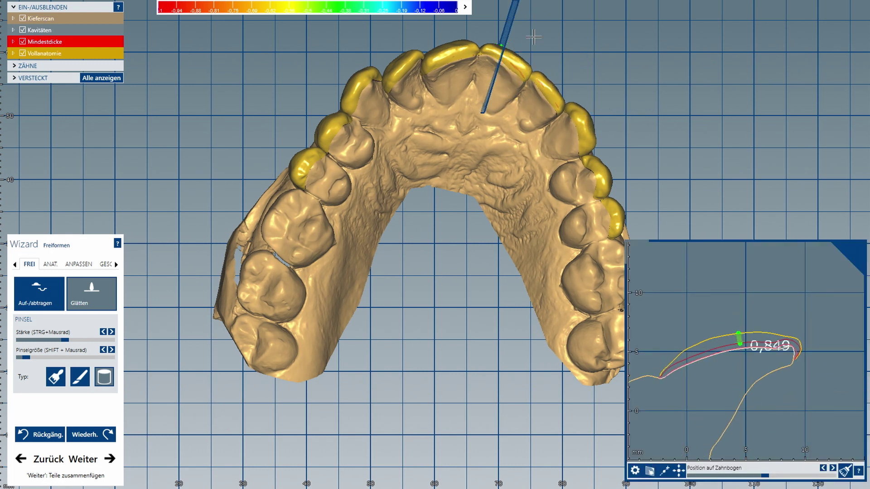
pyautogui.click(853, 252)
# - Place another cross-section, move and align it through the veneer of tooth 12, and measure the thickness there
pyautogui.moveTo(453, 182); pyautogui.dragTo(454, 207, button='right')
pyautogui.press('s')
pyautogui.click(565, 120)
pyautogui.moveTo(584, 84); pyautogui.dragTo(443, 28)
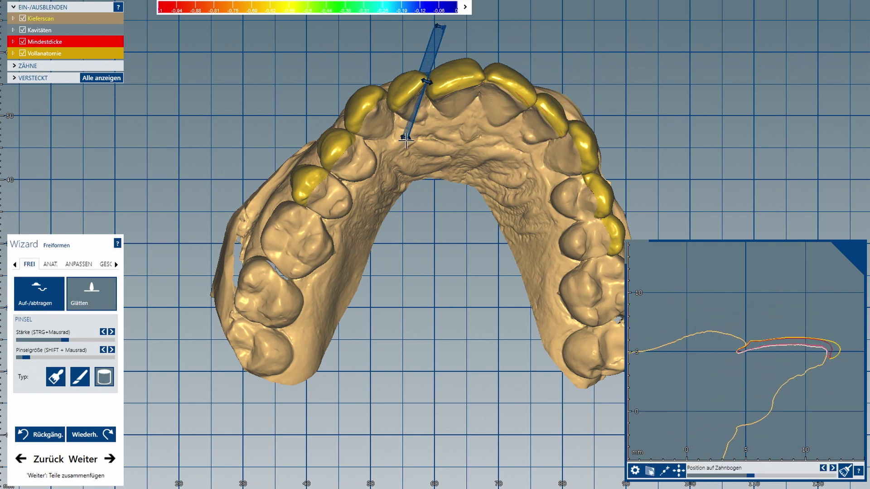
pyautogui.moveTo(405, 138); pyautogui.dragTo(450, 135)
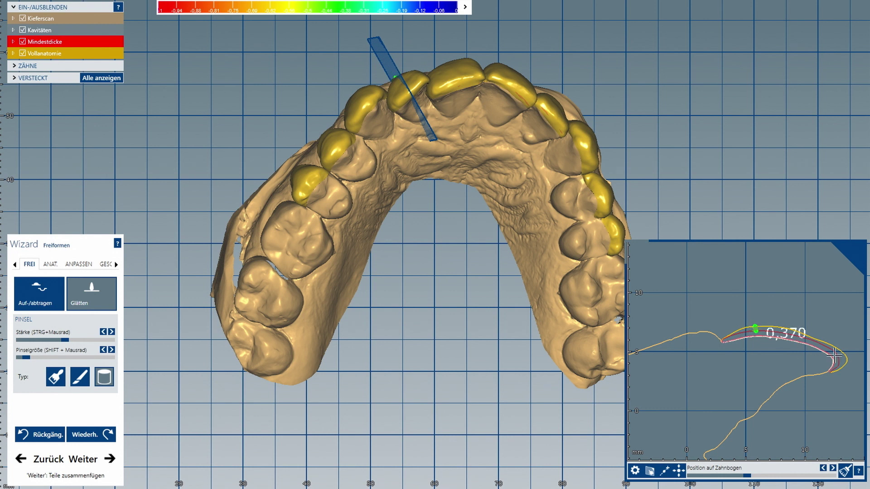
pyautogui.click(853, 252)
# - Merge the restorations into finished parts and adjust their transparency to inspect them from buccal and occlusal views
pyautogui.click(109, 459)
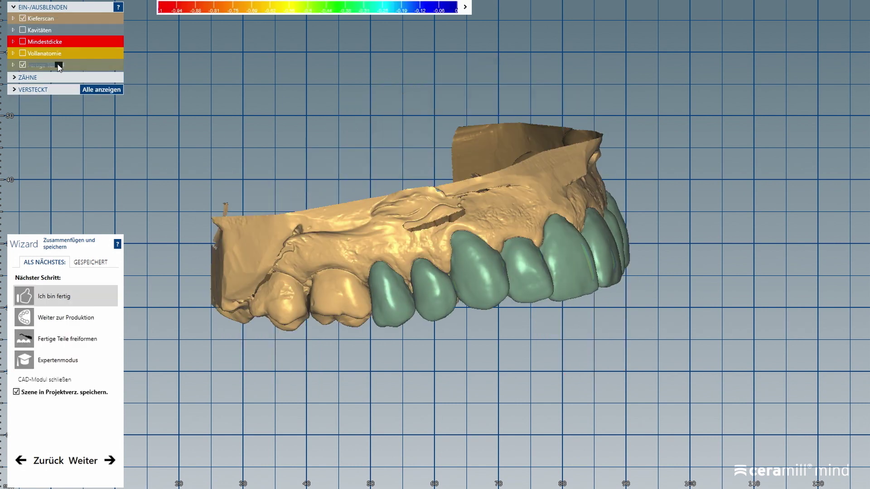
pyautogui.moveTo(32, 69); pyautogui.dragTo(51, 69)
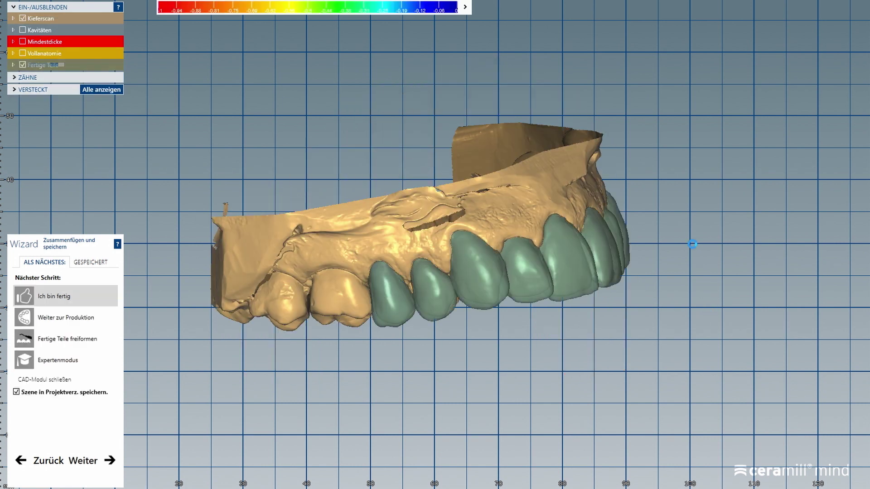
pyautogui.scroll(3, 475, 227)
pyautogui.moveTo(512, 378); pyautogui.dragTo(462, 222, button='right')
pyautogui.moveTo(61, 65)
pyautogui.mouseDown()
pyautogui.moveTo(47, 69)
pyautogui.moveTo(59, 65)
pyautogui.mouseUp()
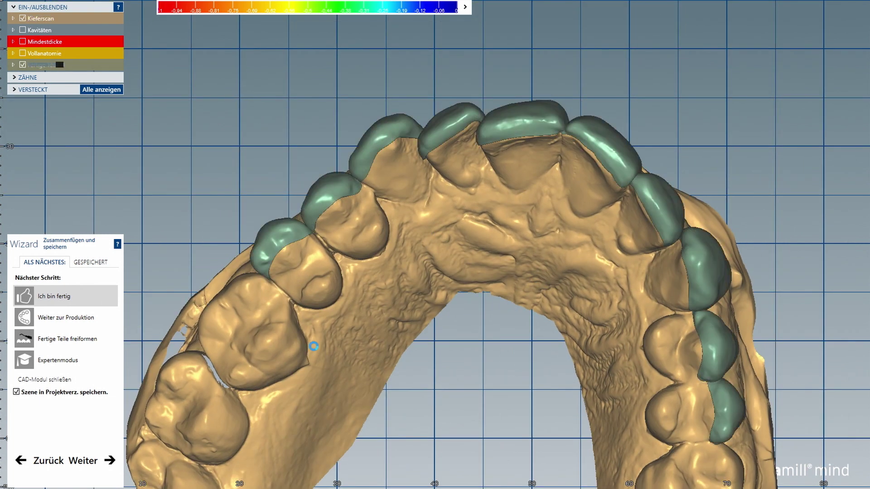
# - Continue with the finished veneers to production and begin registering a new blank
pyautogui.click(57, 318)
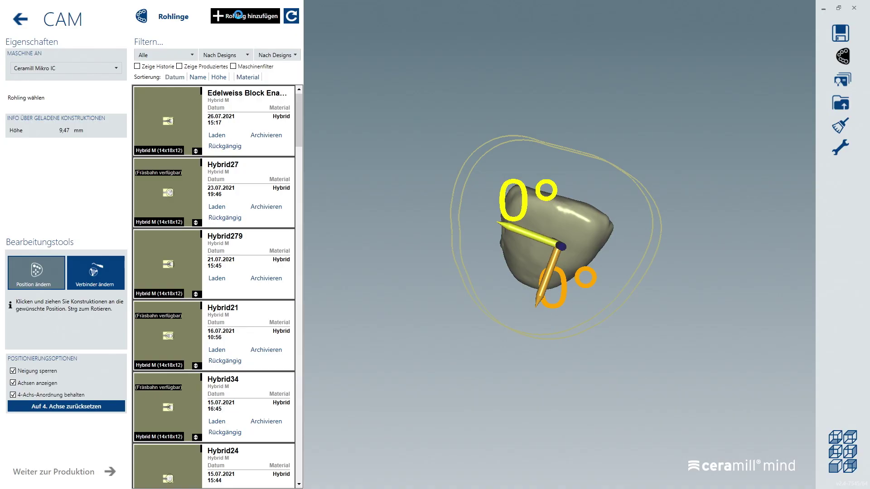
pyautogui.click(240, 17)
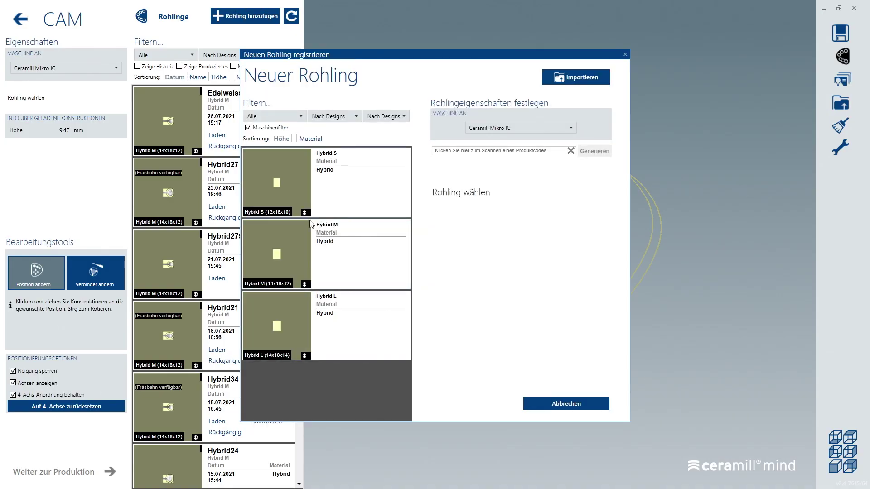
# - Browse the available blank types for the Vita TriLuxe forte and Vita Enamic materials
pyautogui.click(337, 115)
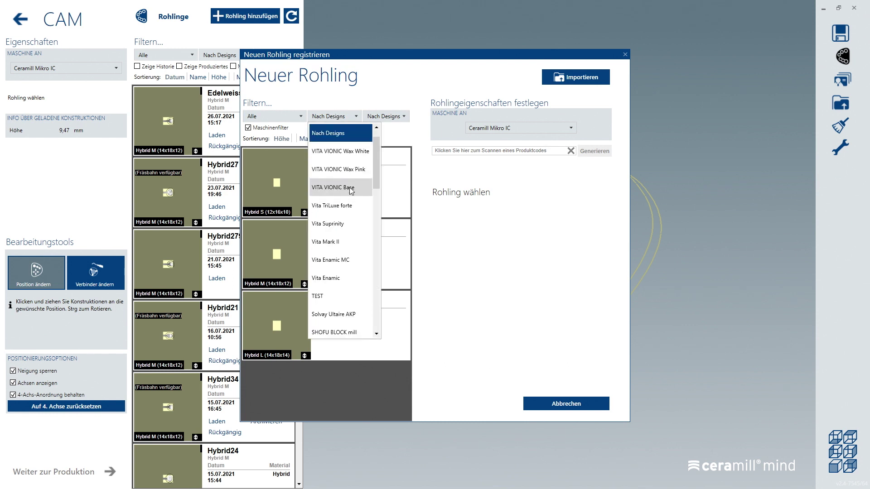
pyautogui.click(347, 206)
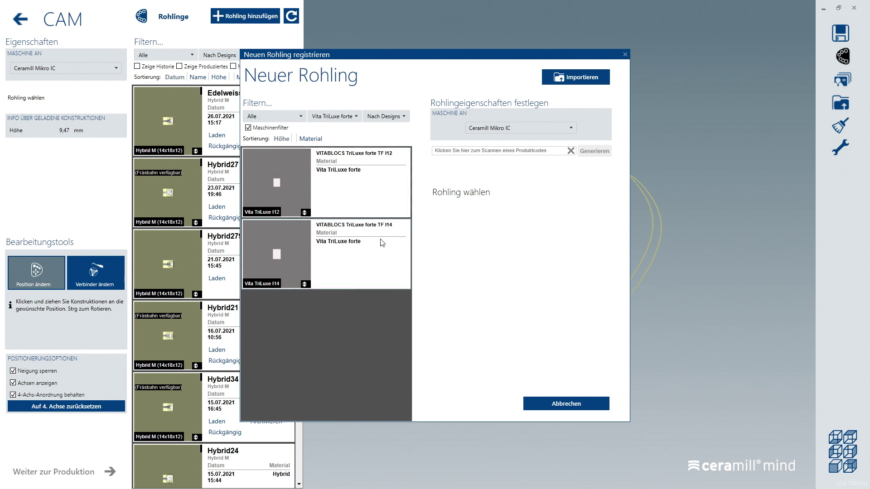
pyautogui.click(347, 118)
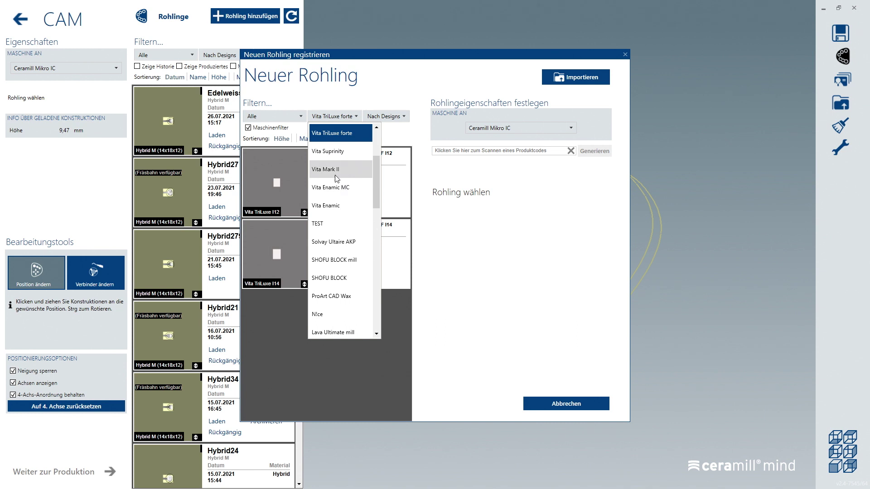
pyautogui.click(335, 207)
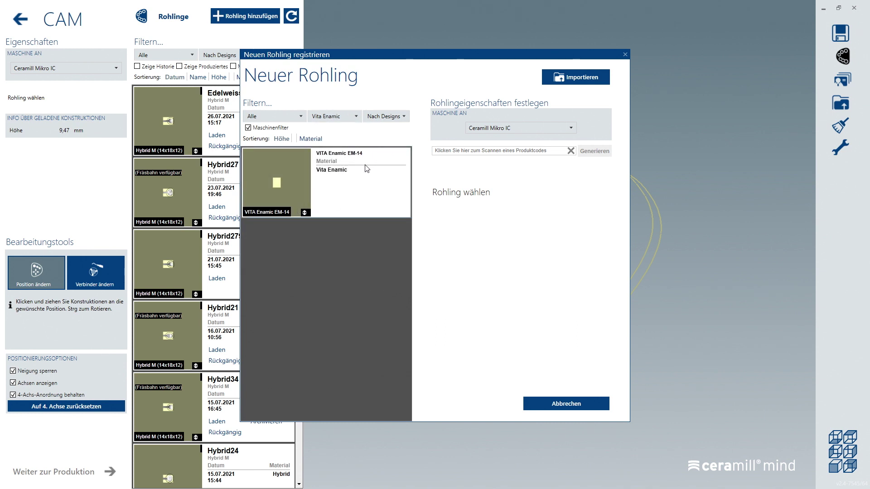
# - Filter the new blank types by the Hybrid material
pyautogui.click(333, 117)
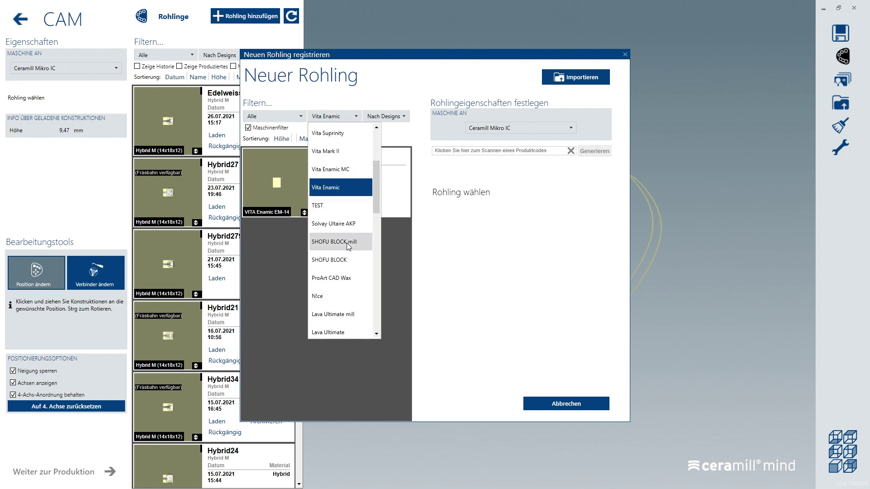
pyautogui.scroll(2, 348, 245)
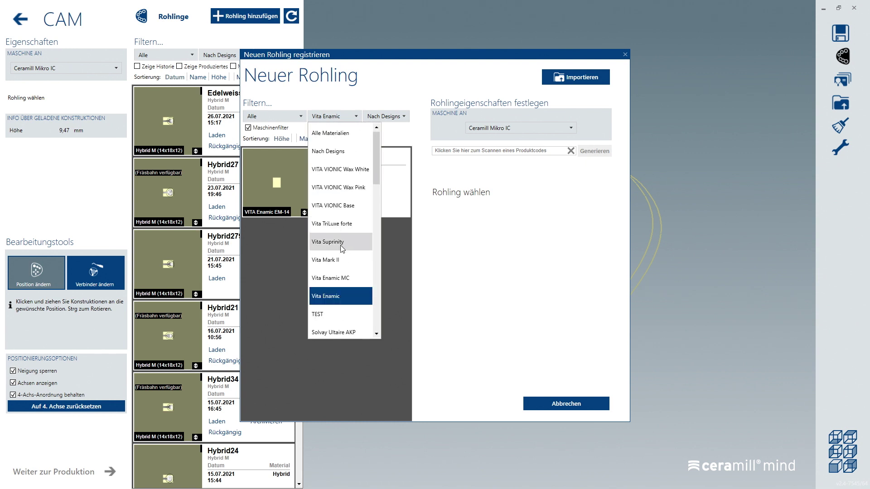
pyautogui.scroll(-4, 343, 242)
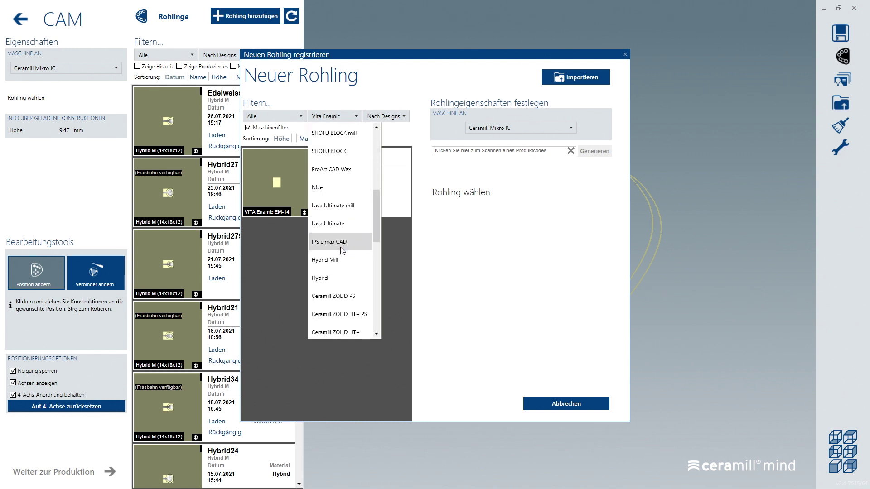
pyautogui.click(331, 280)
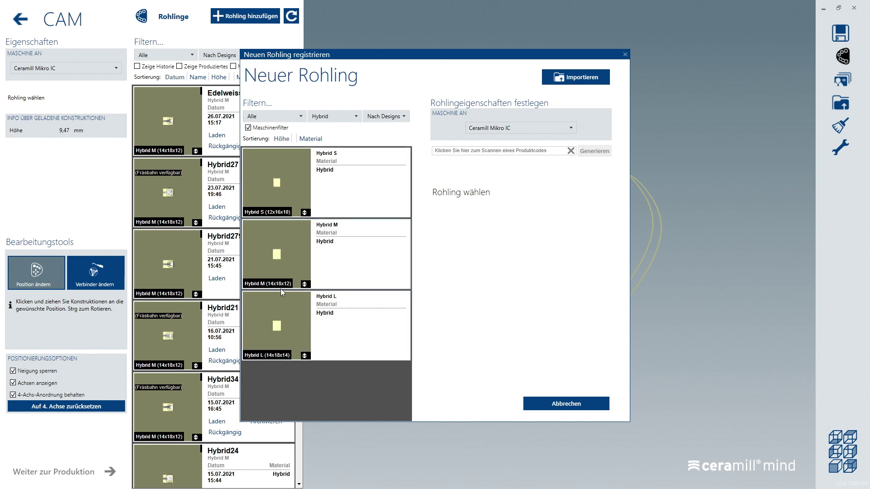
# - Register a Hybrid M blank named Edelweiss Enamel 14 with lot number 55572 and put it to immediate use
pyautogui.click(331, 226)
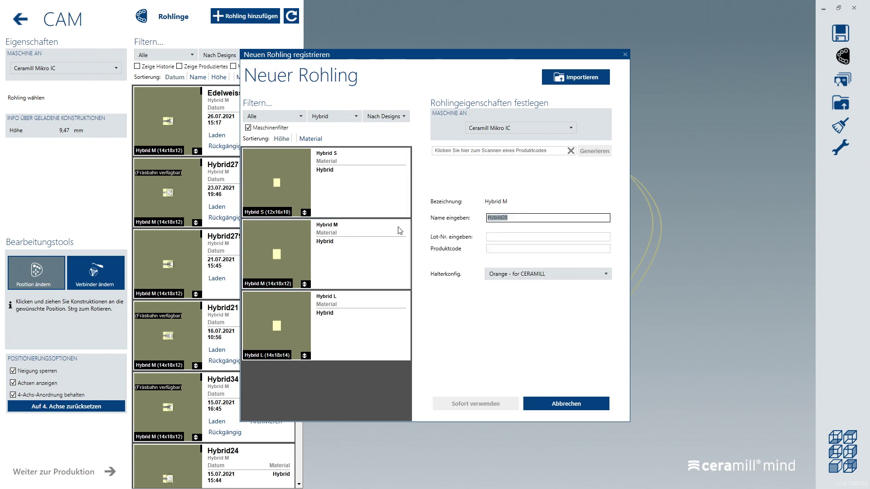
pyautogui.write('Edelweiss Enamel')
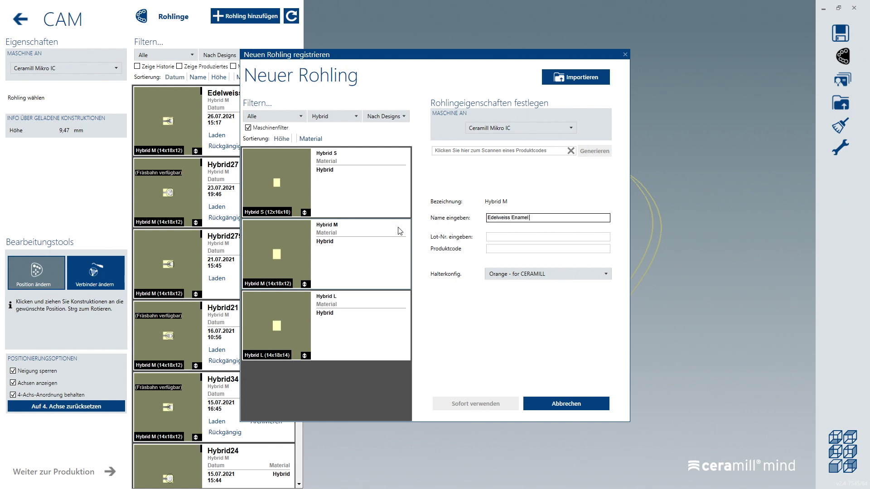
pyautogui.write('14')
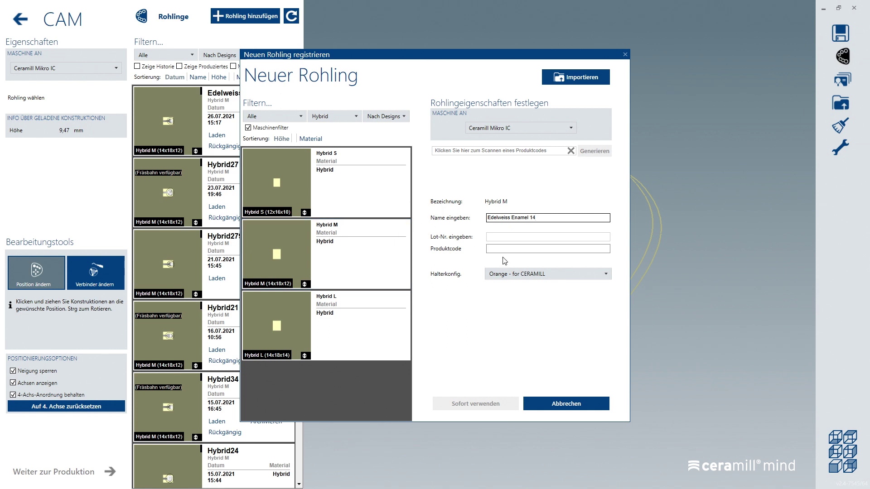
pyautogui.click(570, 235)
pyautogui.write('55572')
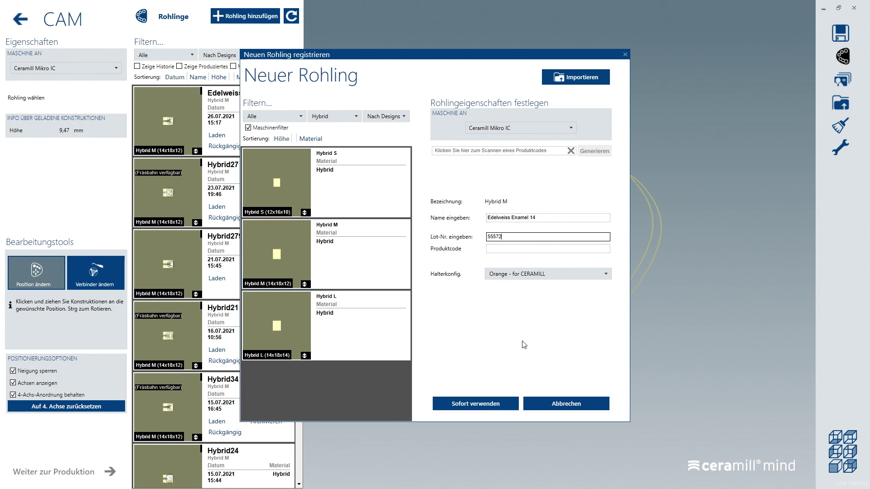
pyautogui.click(461, 404)
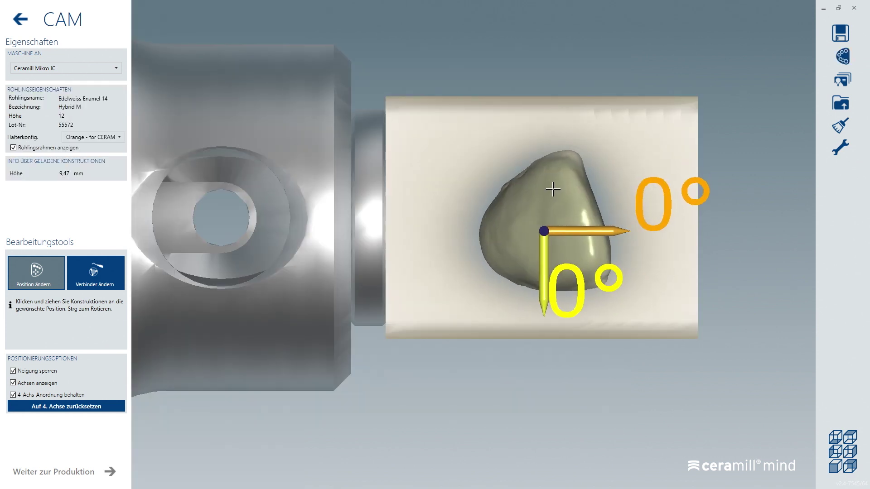
# - Move the veneer to the end of the blank away from the holder and fine-tune its position from the side
pyautogui.moveTo(571, 211); pyautogui.dragTo(656, 200)
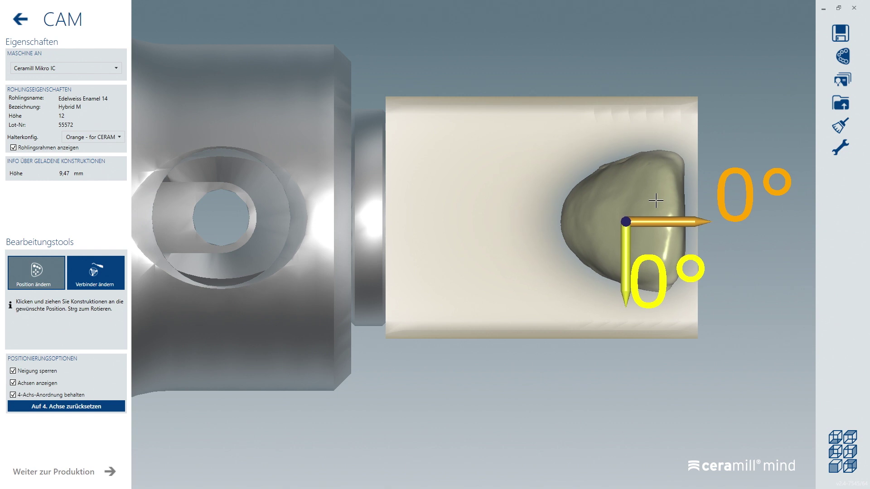
pyautogui.moveTo(563, 322); pyautogui.dragTo(564, 311, button='right')
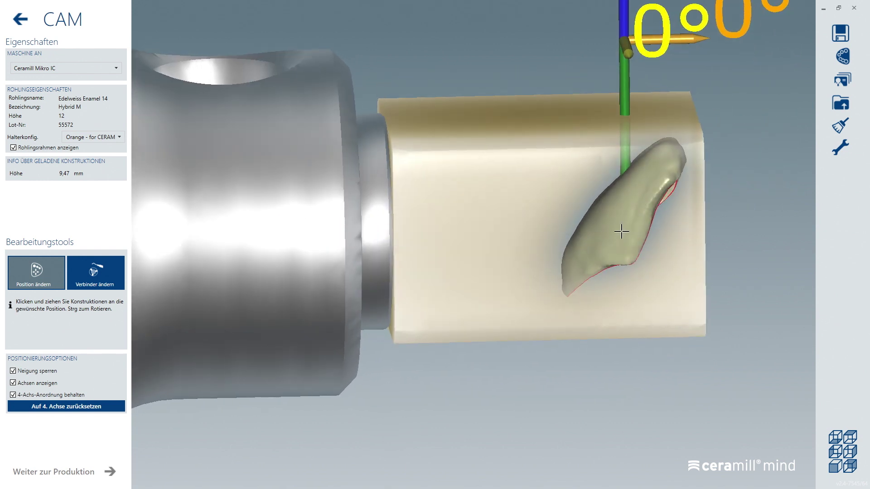
pyautogui.moveTo(624, 228); pyautogui.dragTo(633, 243)
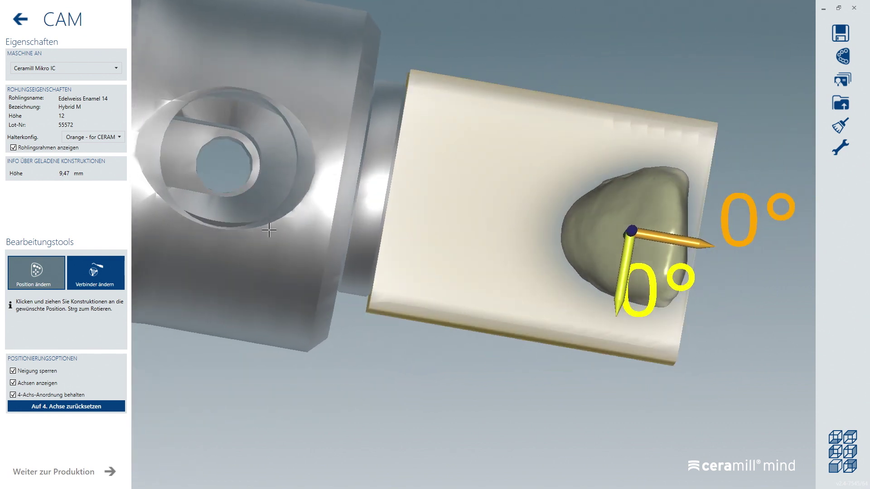
# - Set the veneer's connector diameter to 3 mm and its cut-through to 70 %
pyautogui.click(103, 279)
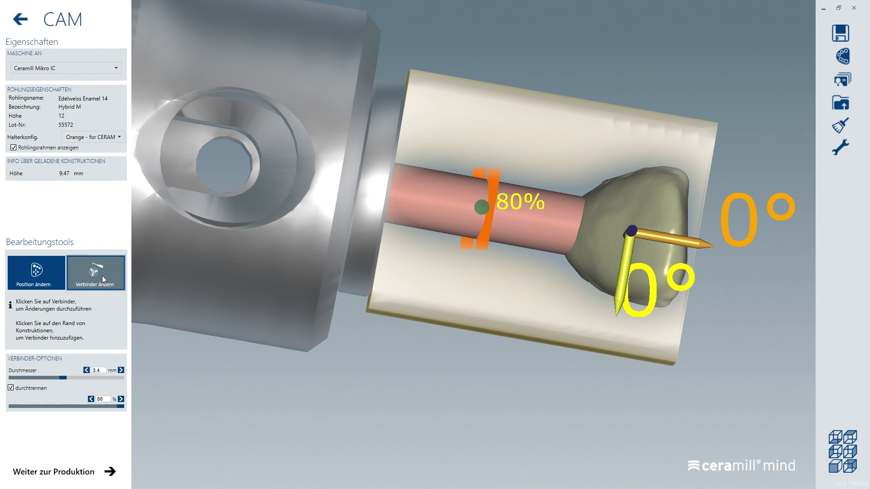
pyautogui.click(86, 371)
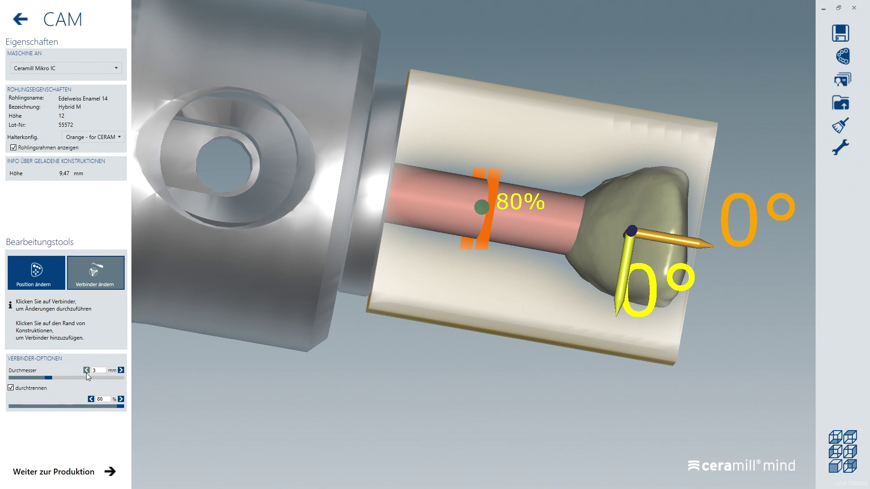
pyautogui.click(91, 399)
pyautogui.moveTo(561, 284); pyautogui.dragTo(560, 284, button='right')
# - Proceed to milling path generation for the nested veneer and set the fissure milling parameter to HD
pyautogui.click(110, 471)
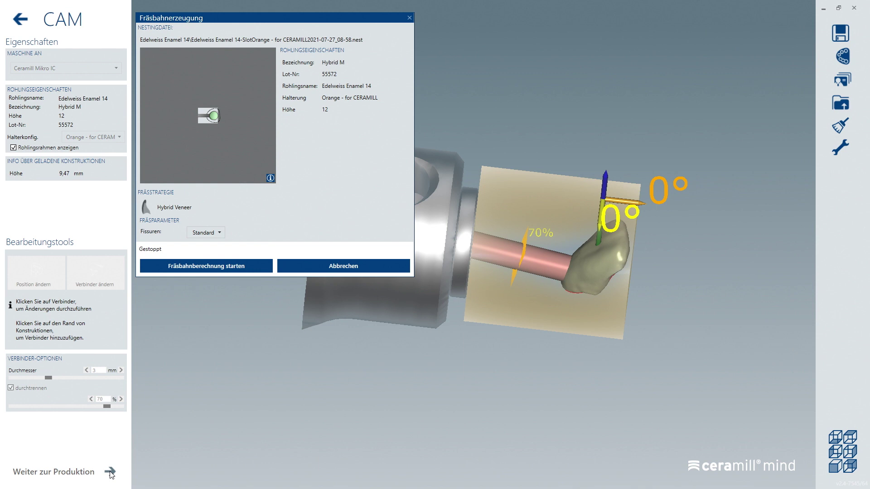
pyautogui.click(202, 236)
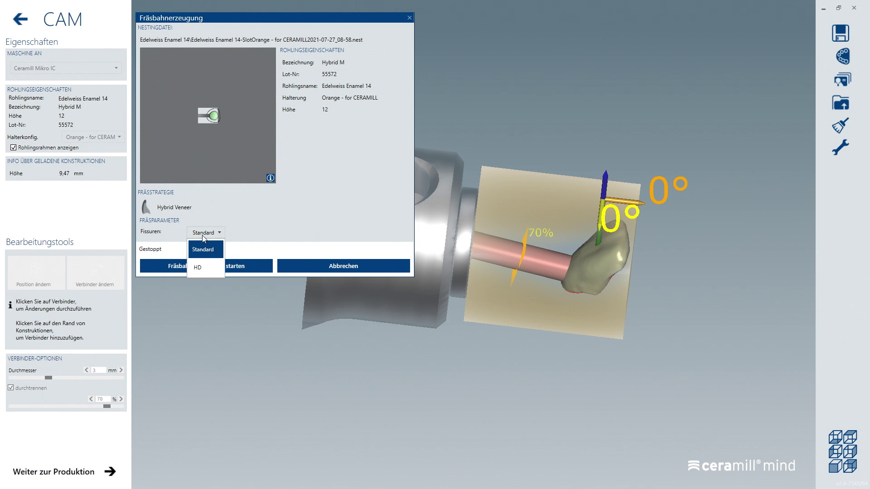
pyautogui.click(195, 268)
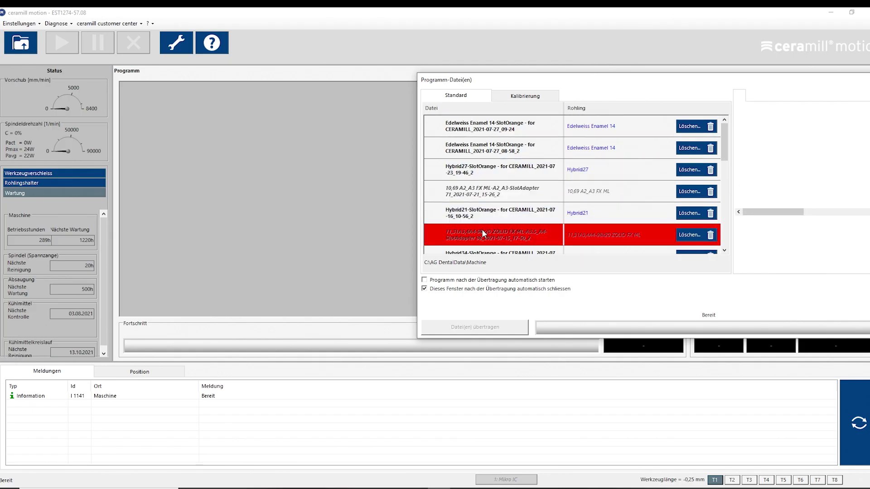
# - In ceramill motion, transfer the Edelweiss Enamel 14 program file dated 2021-07-27_09-24 to the mill and confirm the required blank, tools and holder
pyautogui.click(479, 214)
pyautogui.moveTo(477, 213); pyautogui.dragTo(488, 122)
pyautogui.click(474, 327)
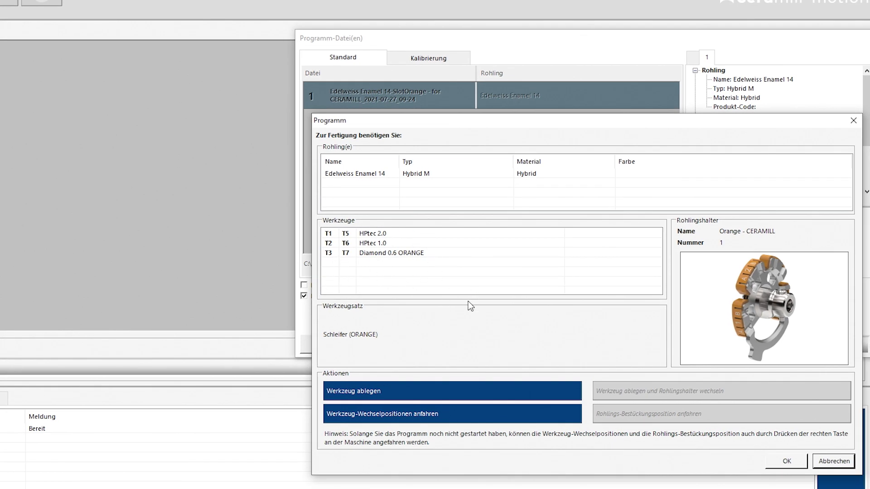
pyautogui.click(784, 462)
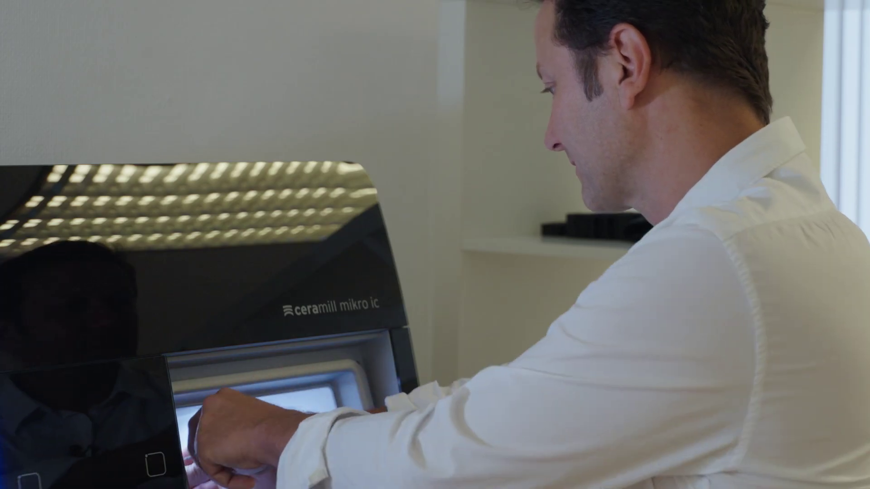